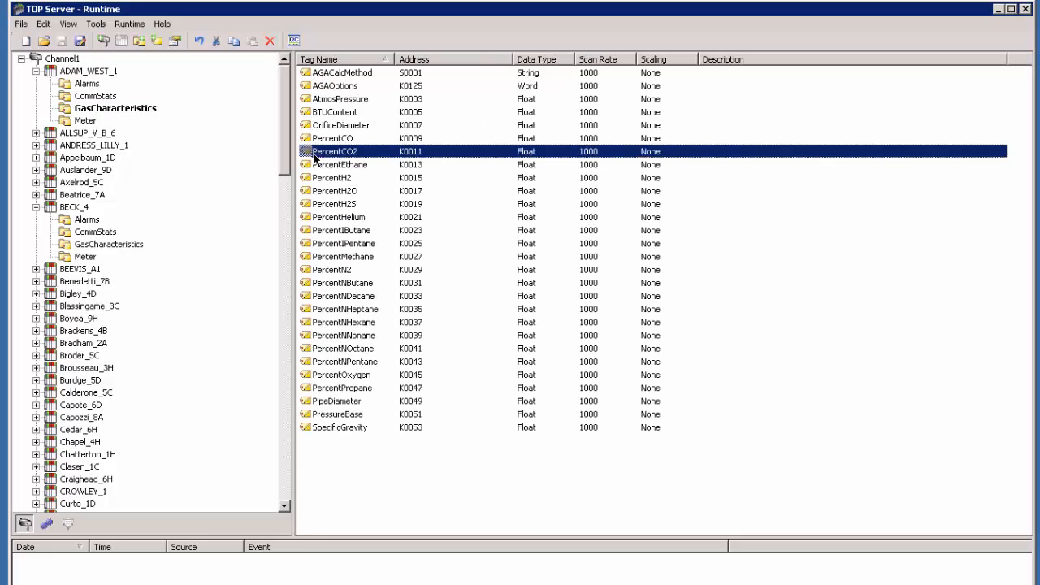
Examine the PercentCO2 tag in the GasCharacteristics groups of devices BECK_4 and Brackens_4B.
click(112, 245)
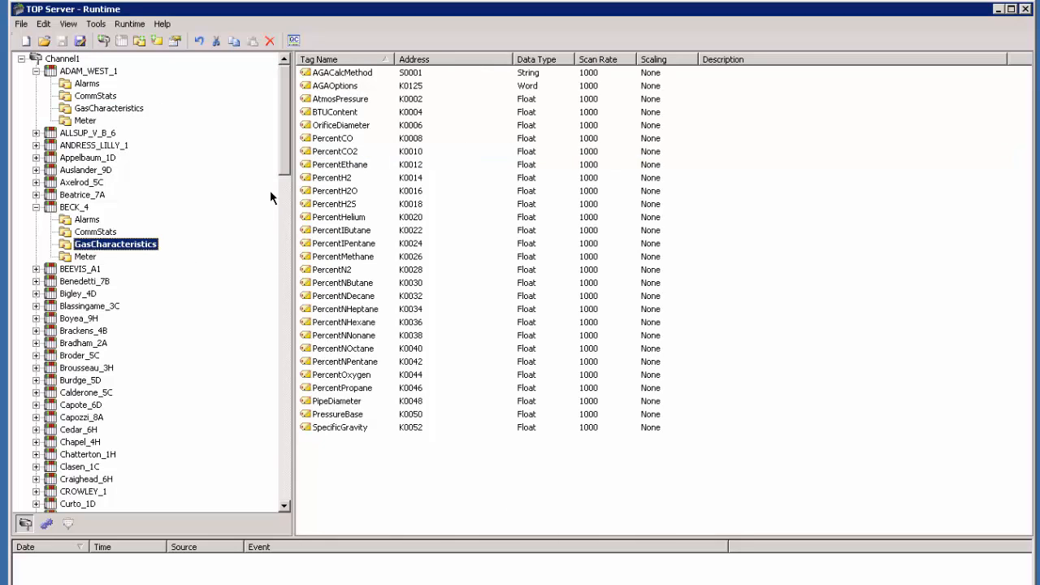
click(338, 156)
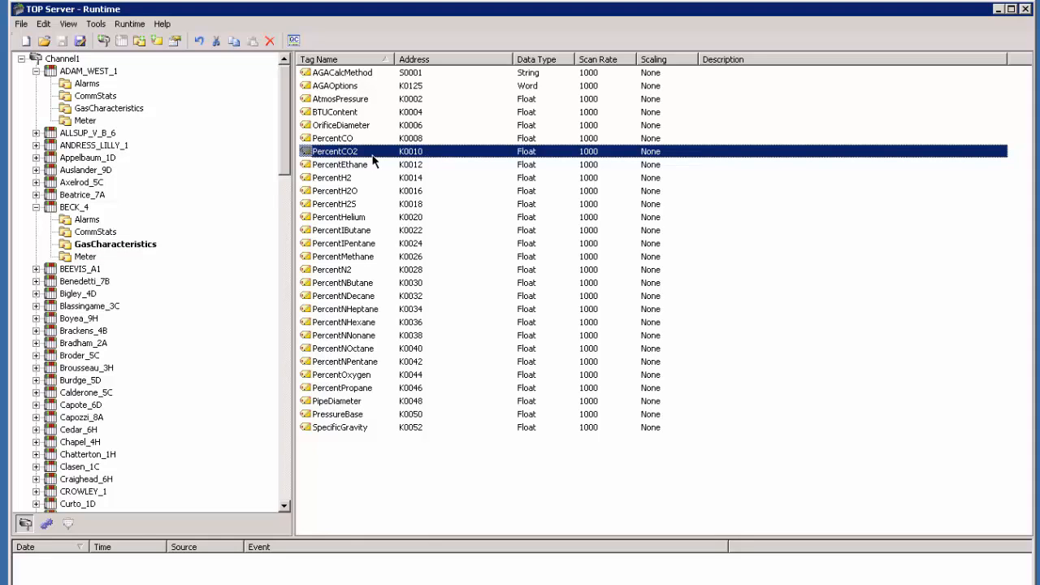
click(35, 330)
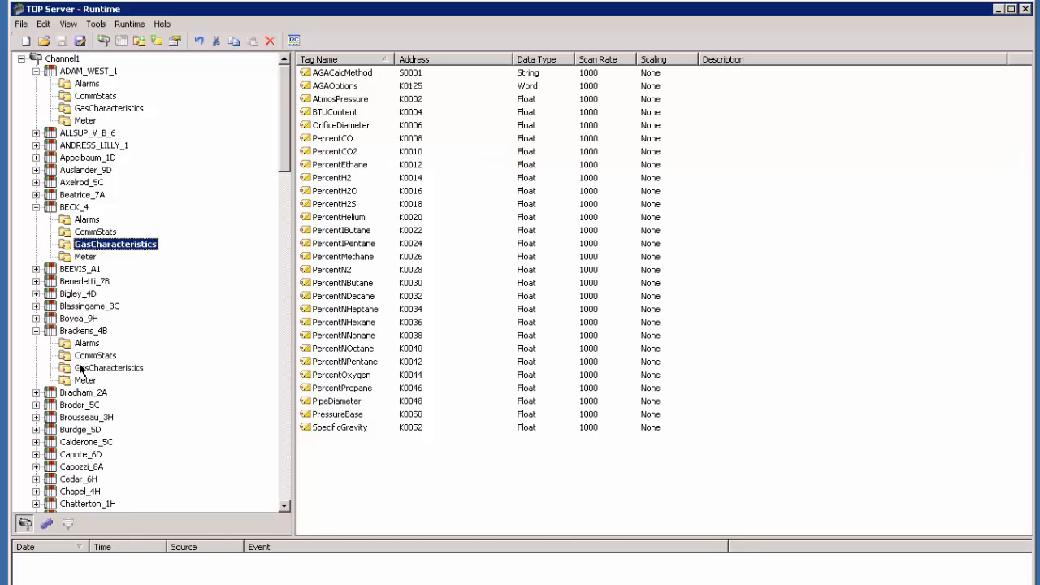
click(79, 365)
click(327, 155)
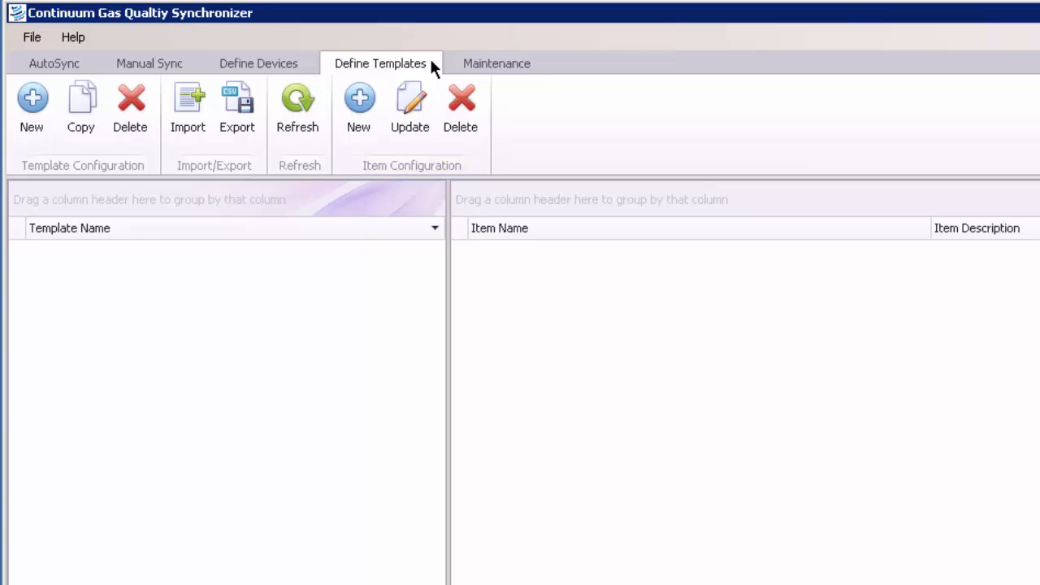
In Continuum Gas Quality Synchronizer, start a new template named DemoTemplate with item name Channel1.[XDEVICENAMEX].GasCharacteristics.PercentCO2.
click(21, 143)
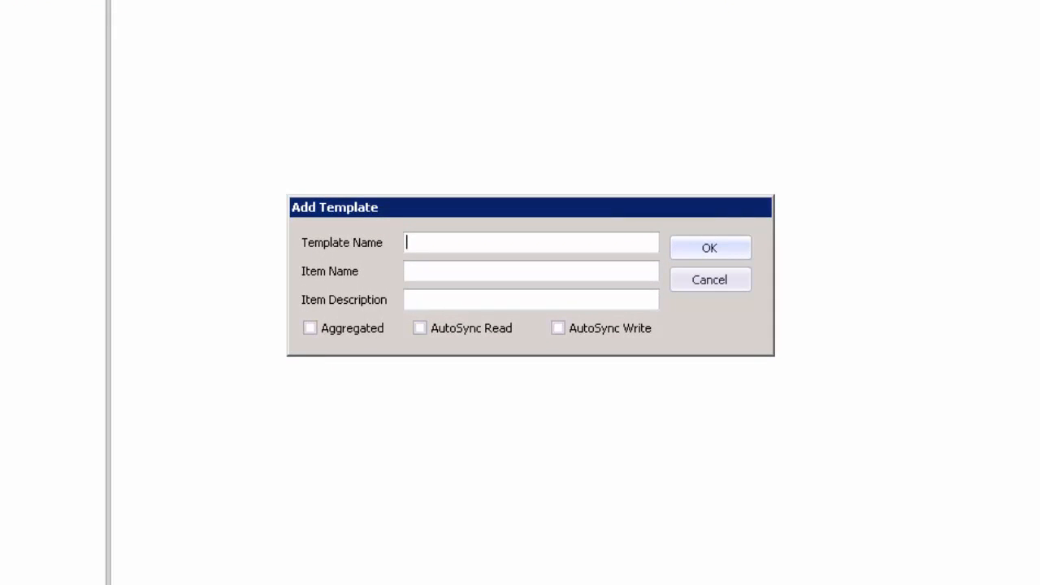
text(DemoTemplate)
key(Tab)
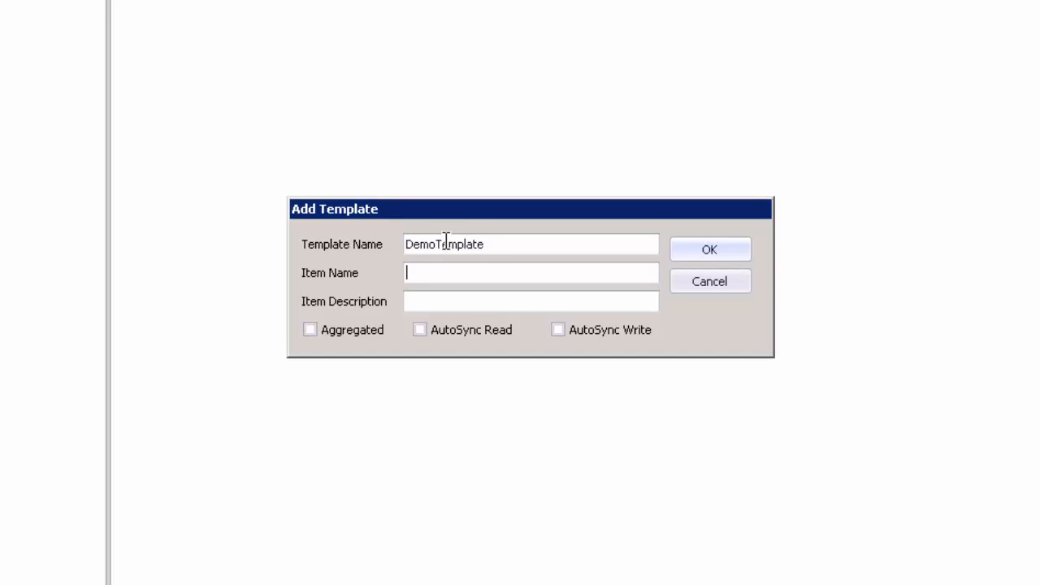
text(Channel1.[XDEVICE)
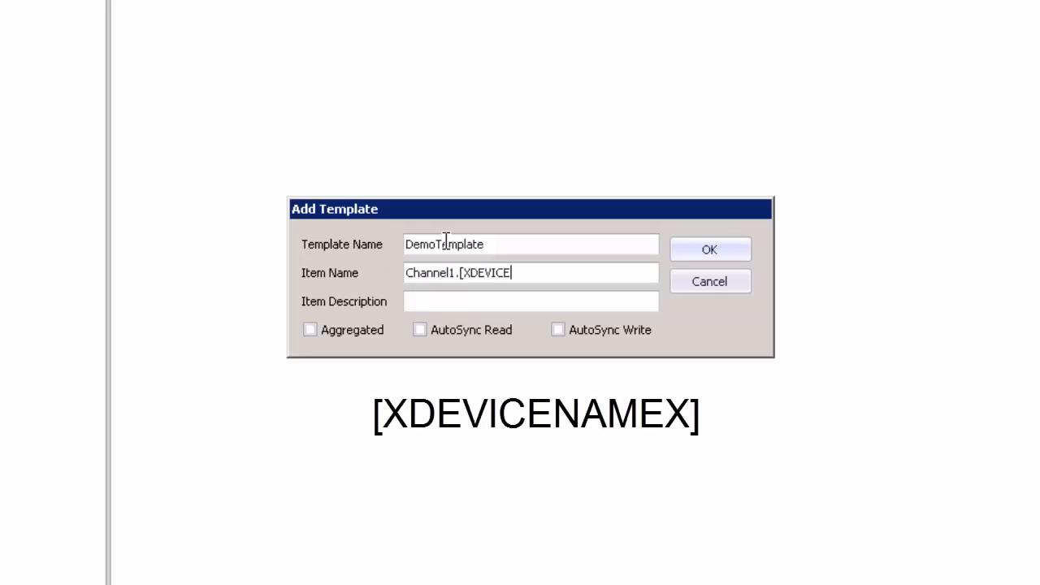
text(NAMEX].GasCha)
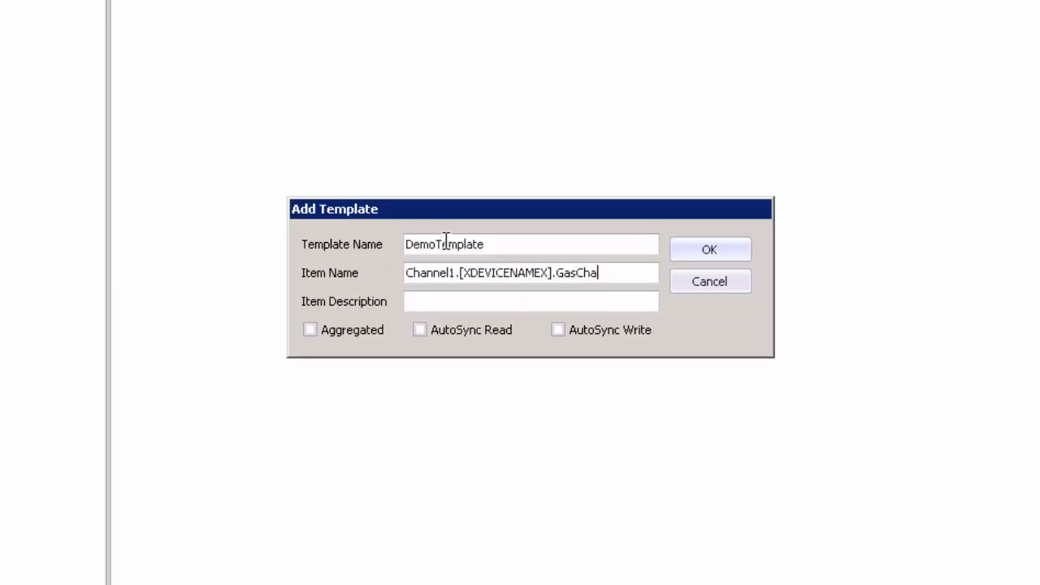
text(racteristics.)
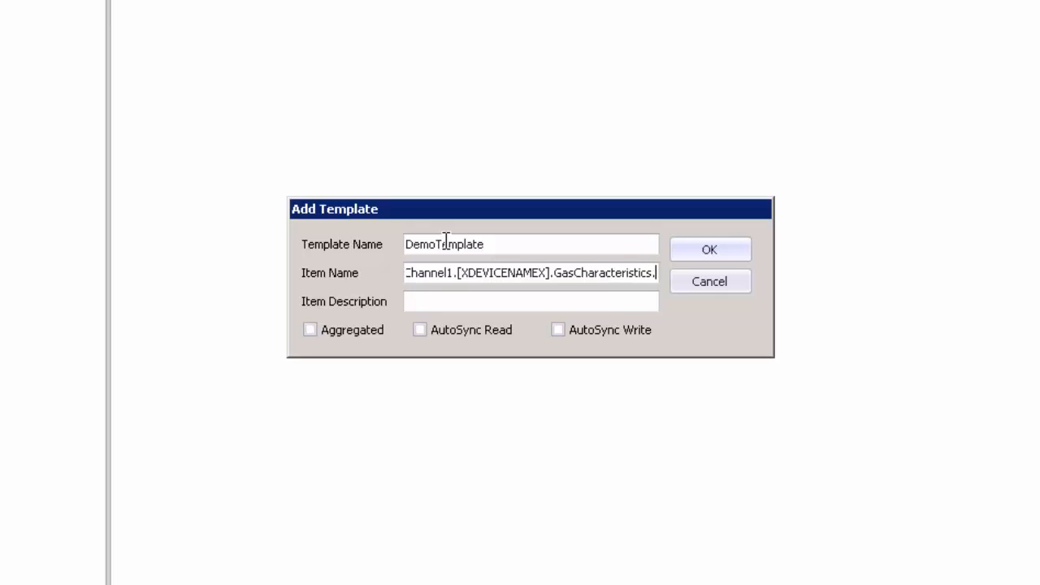
text(Per)
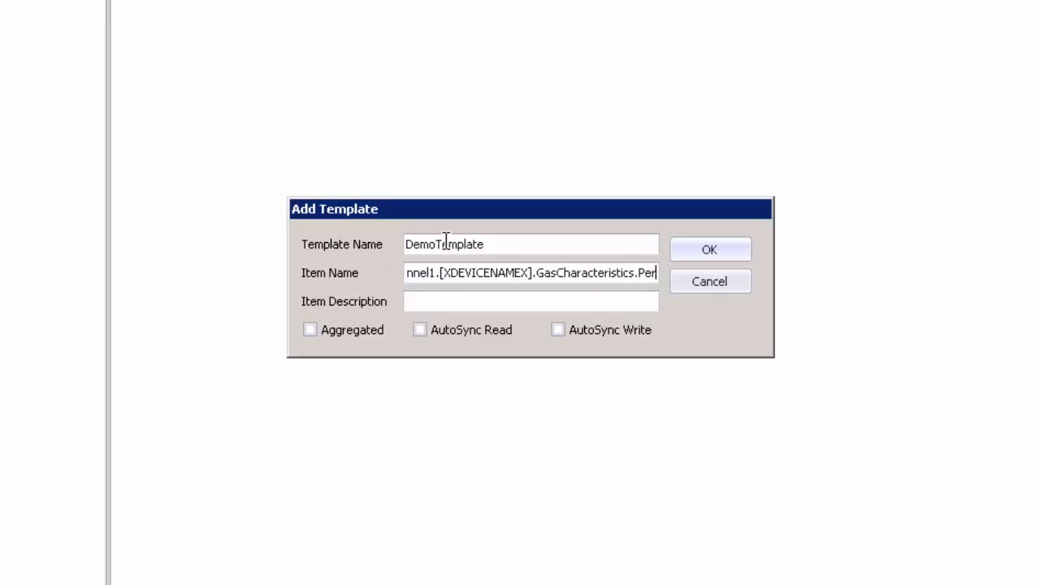
text(centCO2)
key(Tab)
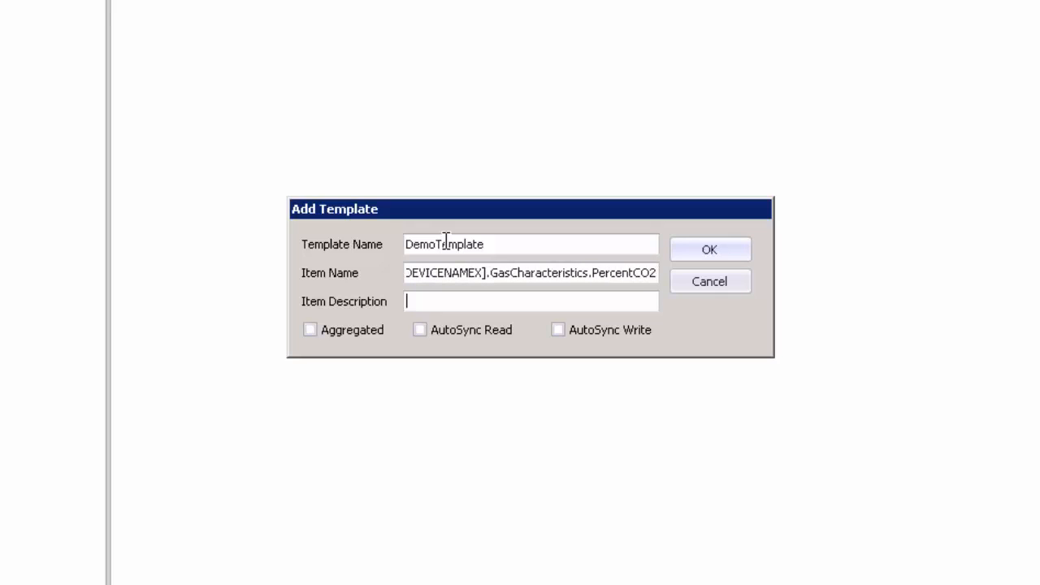
Describe the template item as Carbon Dioxide, mark it Aggregated, and save the template.
text(Carbon Dioxide)
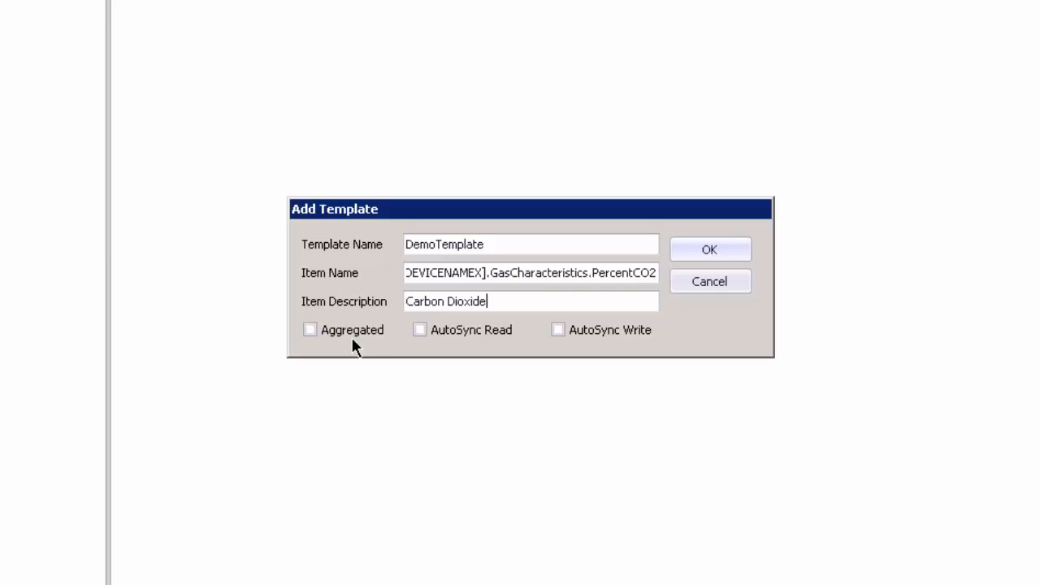
click(312, 329)
drag(558, 329, 592, 439)
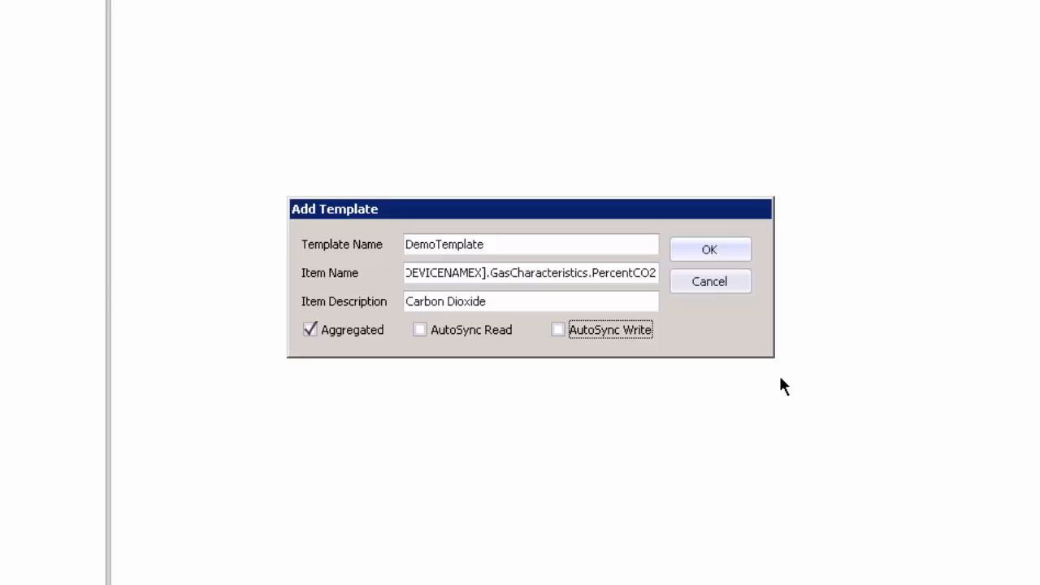
click(715, 245)
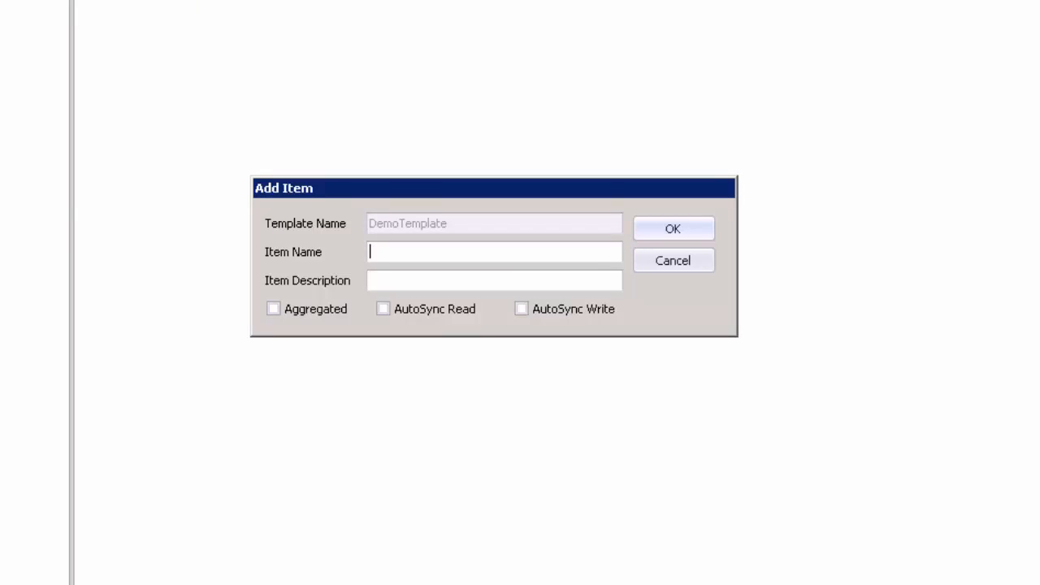
Name the new DemoTemplate item Channel1.[XDEVICENAMEX].CommStats.DemandScan.
text(Channel1.[XDEVICENAME)
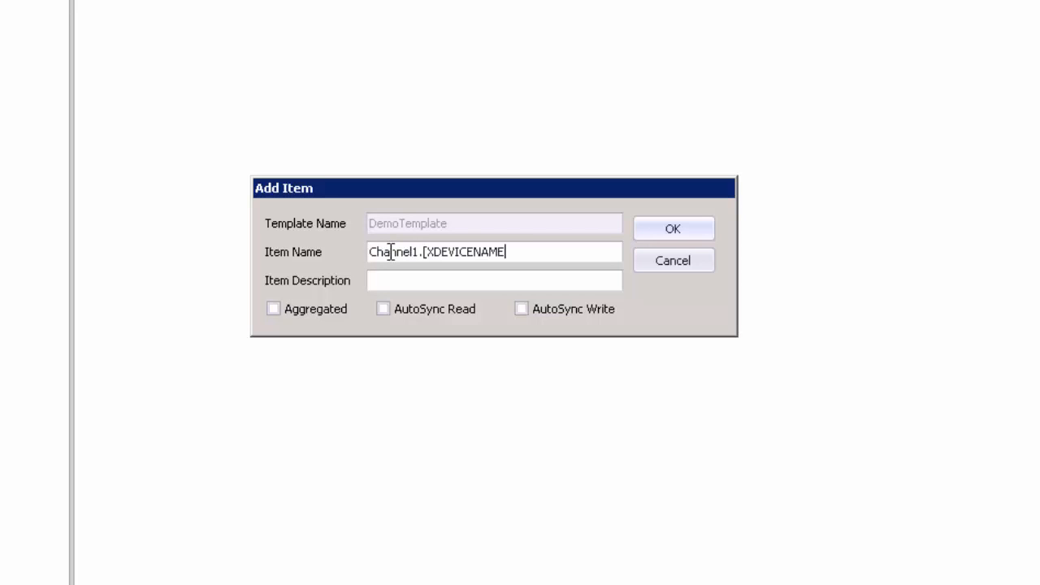
text(X].CommStats.Deman)
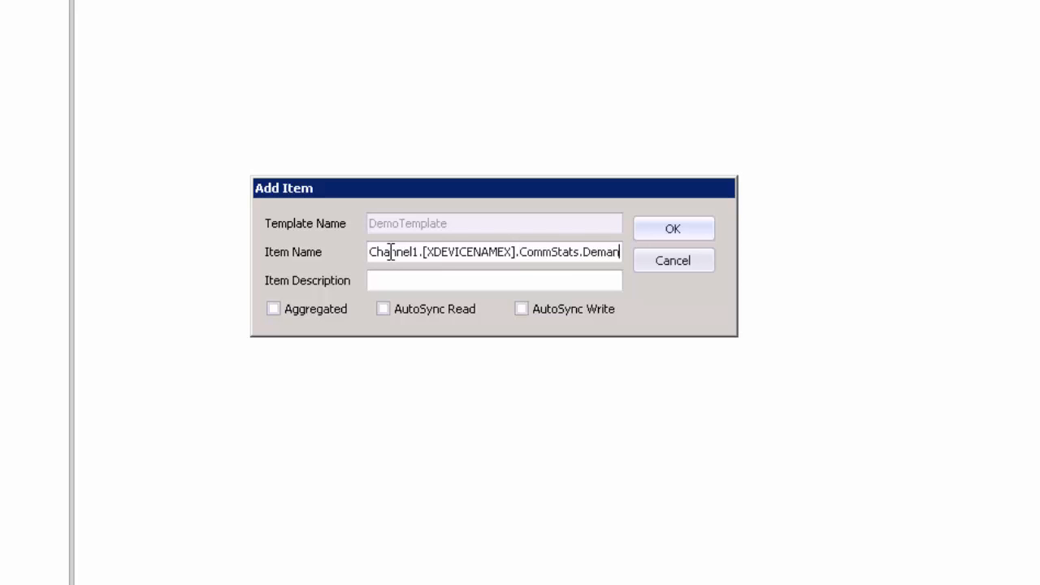
text(dScan)
key(Tab)
Set the new item's description to Demand Scan and add the item to DemoTemplate.
text(Demand)
key(BackSpace)
key(BackSpace)
key(BackSpace)
key(BackSpace)
text(m)
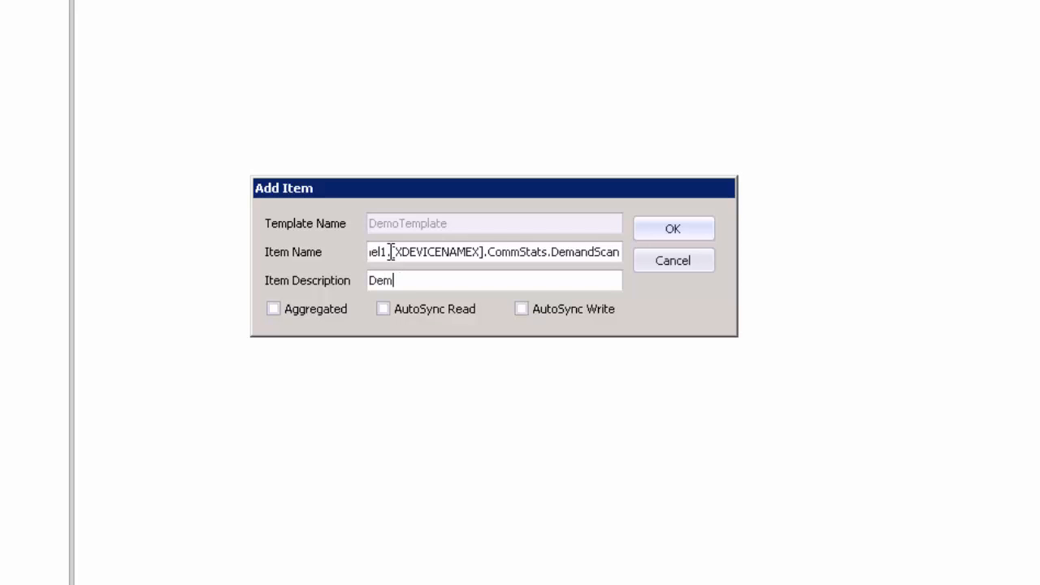
text(ad)
text(d Scan)
click(671, 228)
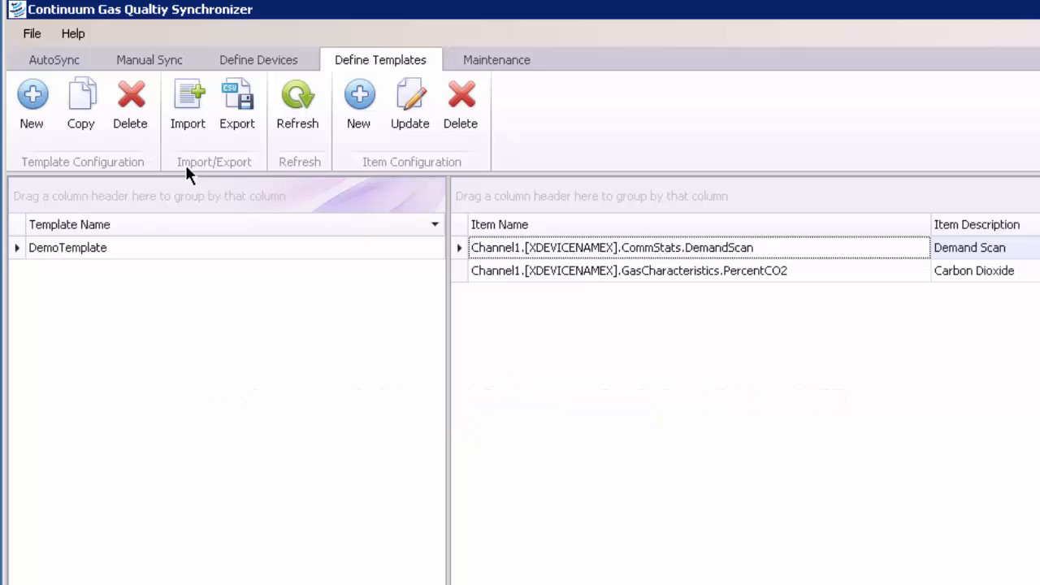
Import the TotalFlow.csv template from the BontTemplates folder.
click(188, 109)
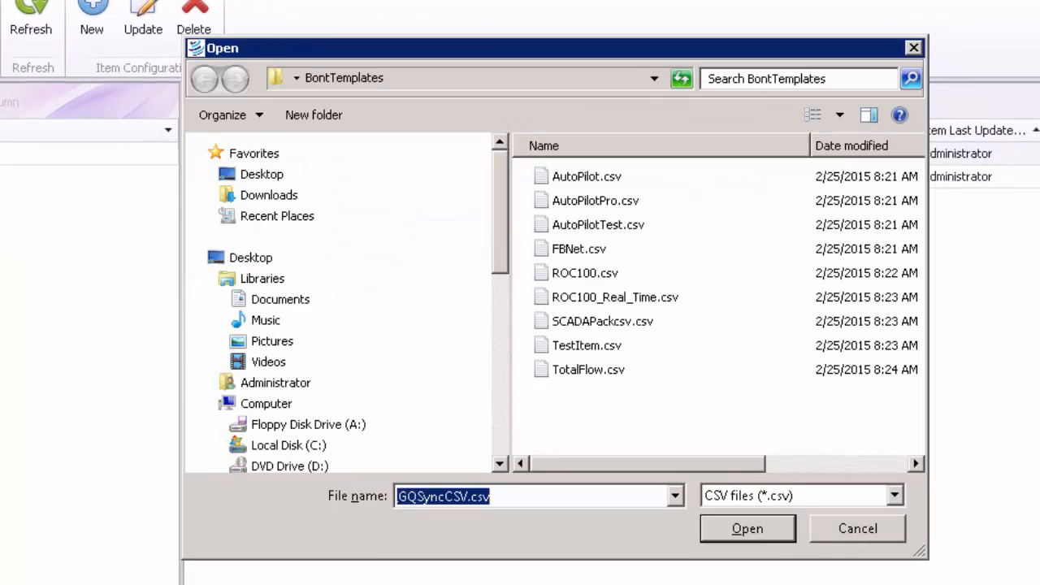
click(610, 370)
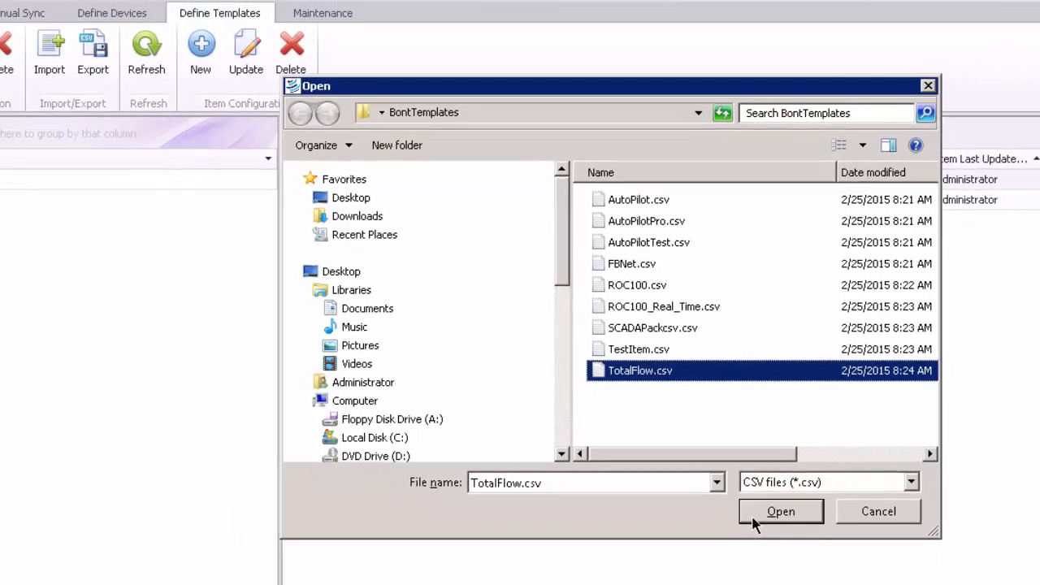
click(722, 529)
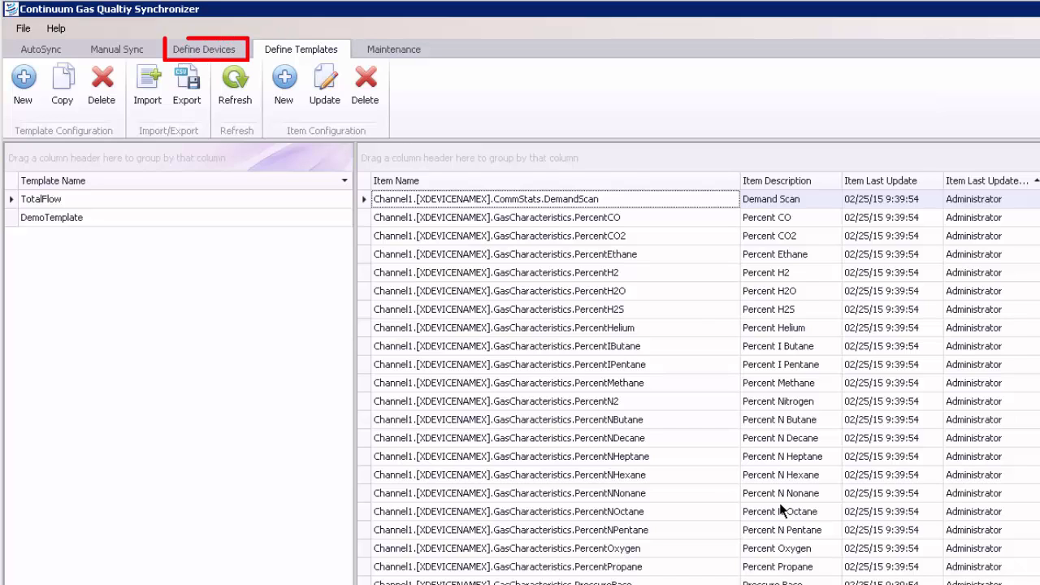
Start a new device for the TotalFlow template with device name ADAM_WEST_1 and machine name localhost.
click(214, 53)
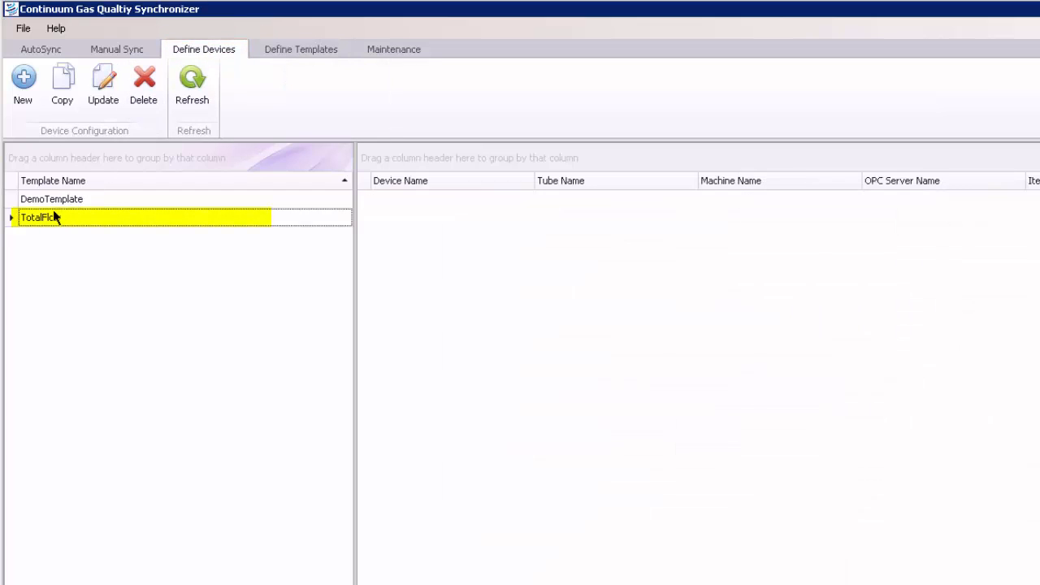
click(24, 82)
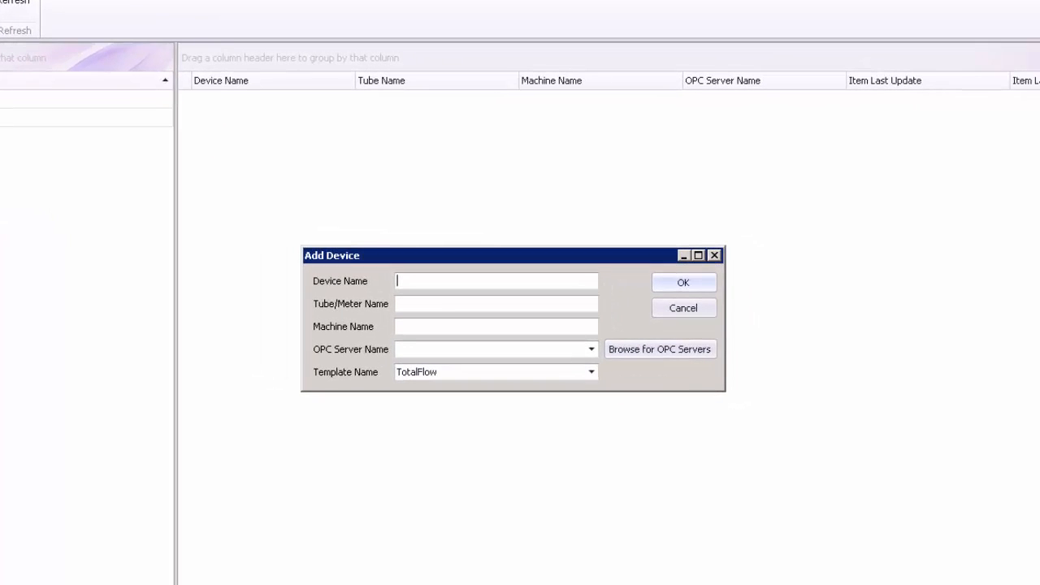
text(A)
text(DAM)
text(_WEST_1)
text(localho)
text(st)
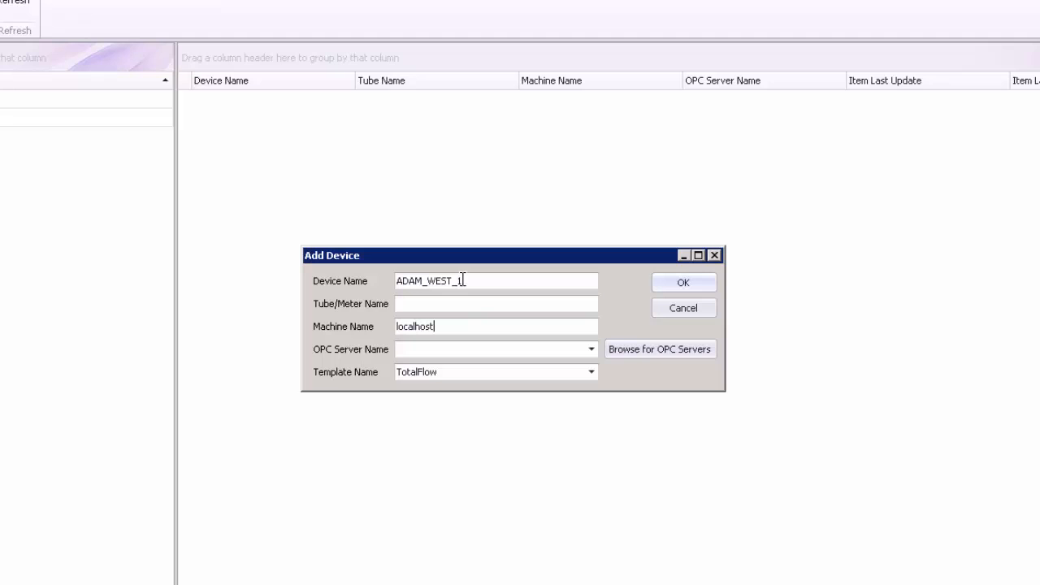
Browse for the available OPC servers, assign SWToolbox.TOPServer.V5 to the device, and save it.
click(641, 355)
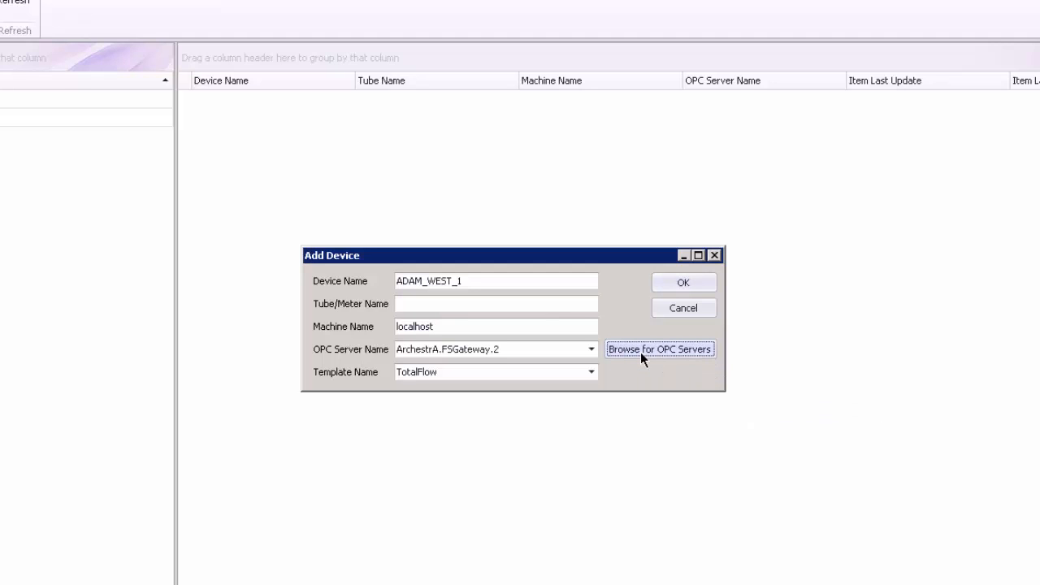
click(592, 348)
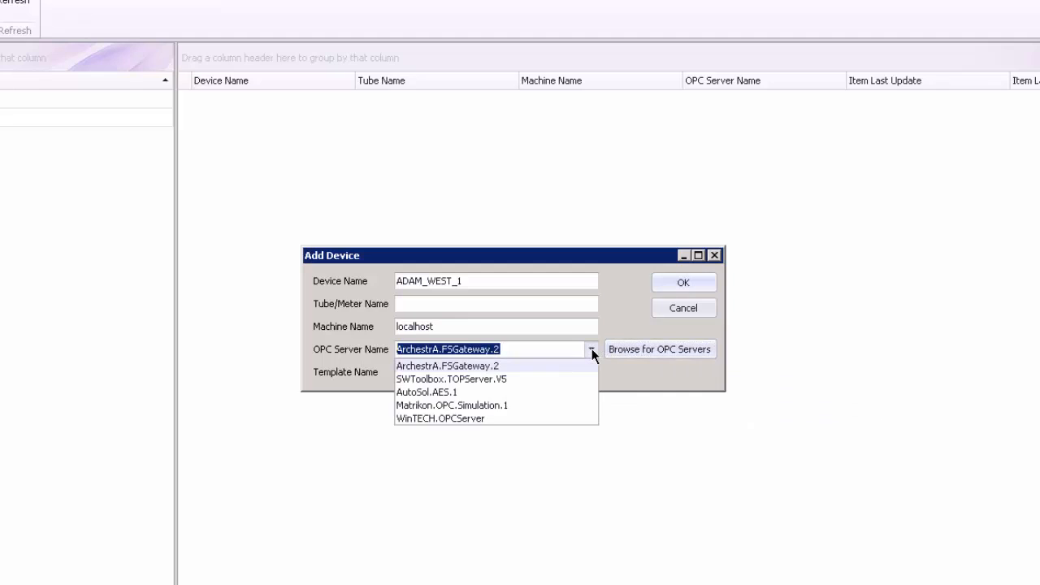
click(482, 382)
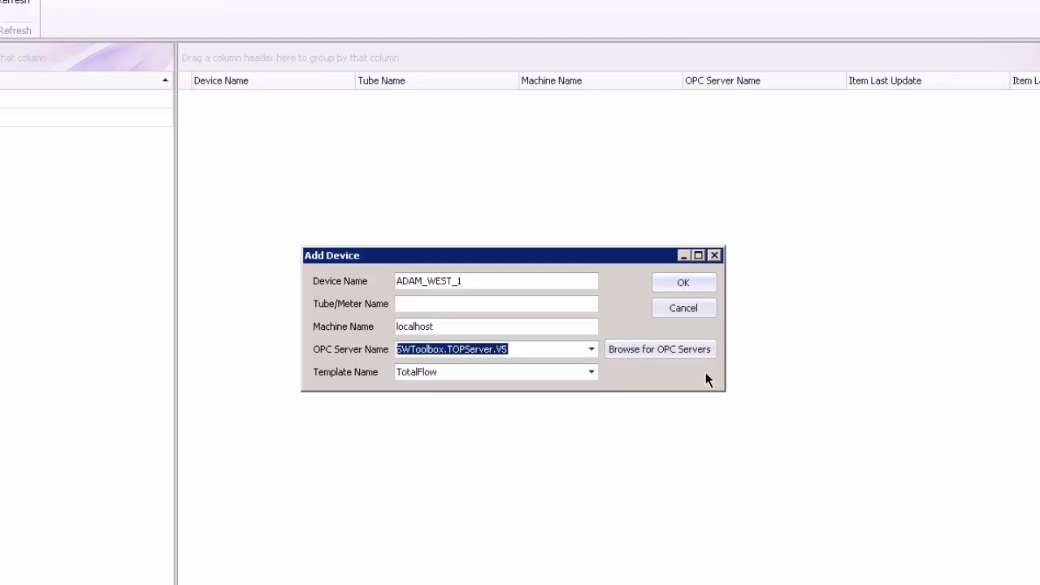
click(683, 283)
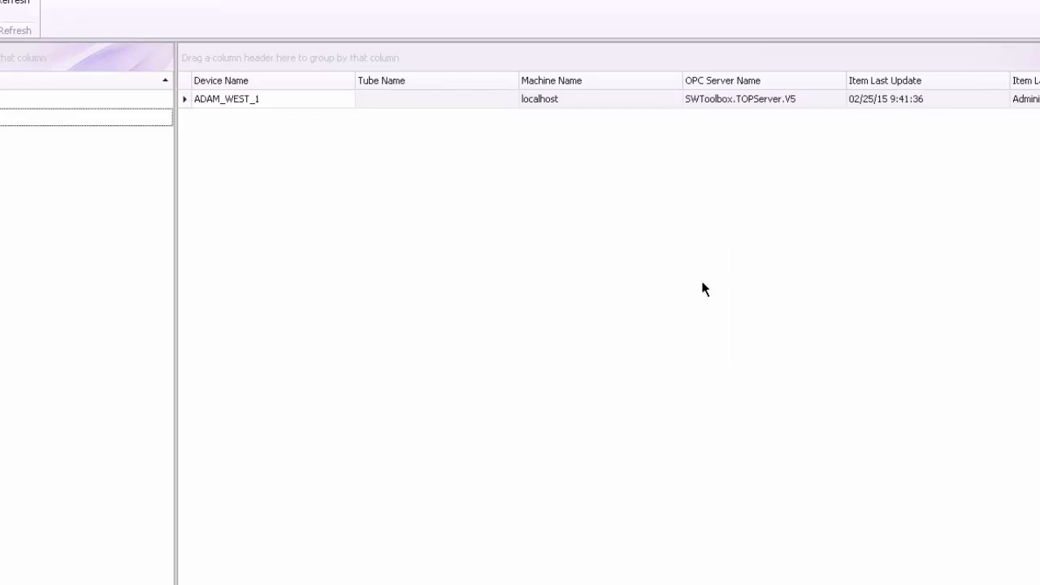
Copy the ADAM_WEST_1 device as a new device named BECK_4, keeping the other settings.
click(254, 104)
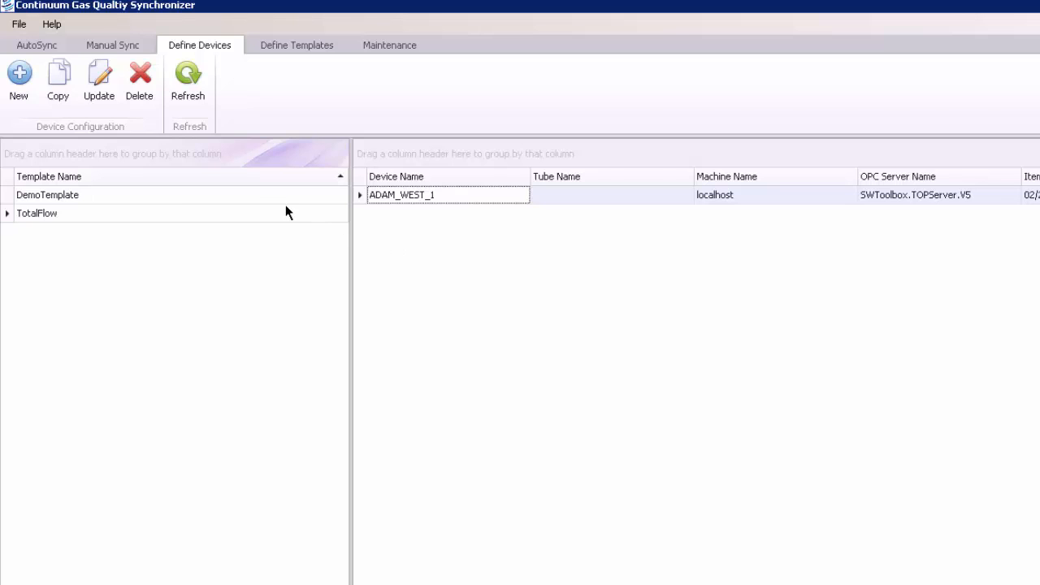
click(53, 84)
click(671, 376)
drag(671, 376, 557, 367)
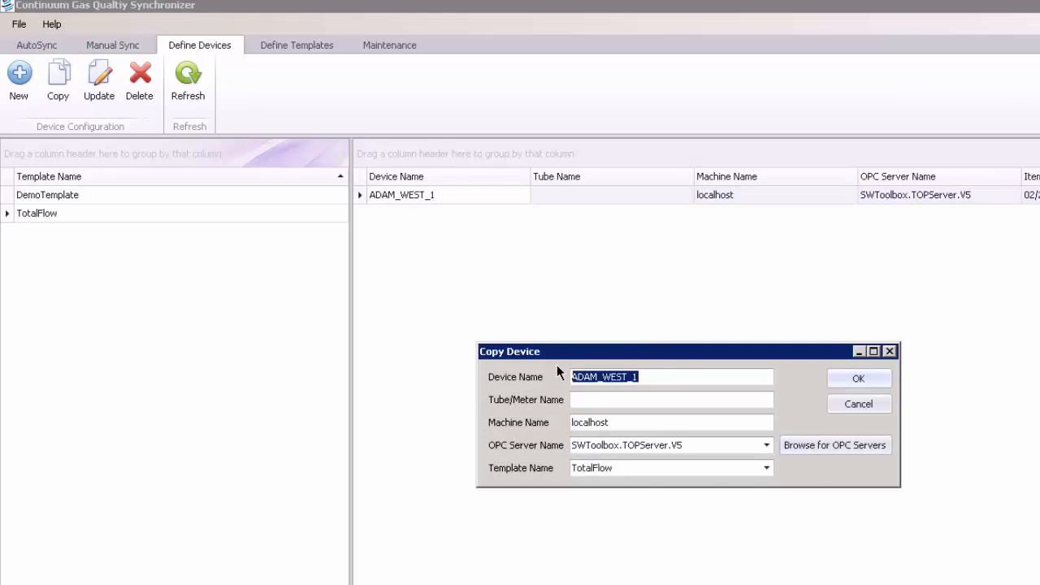
text(BECK_4)
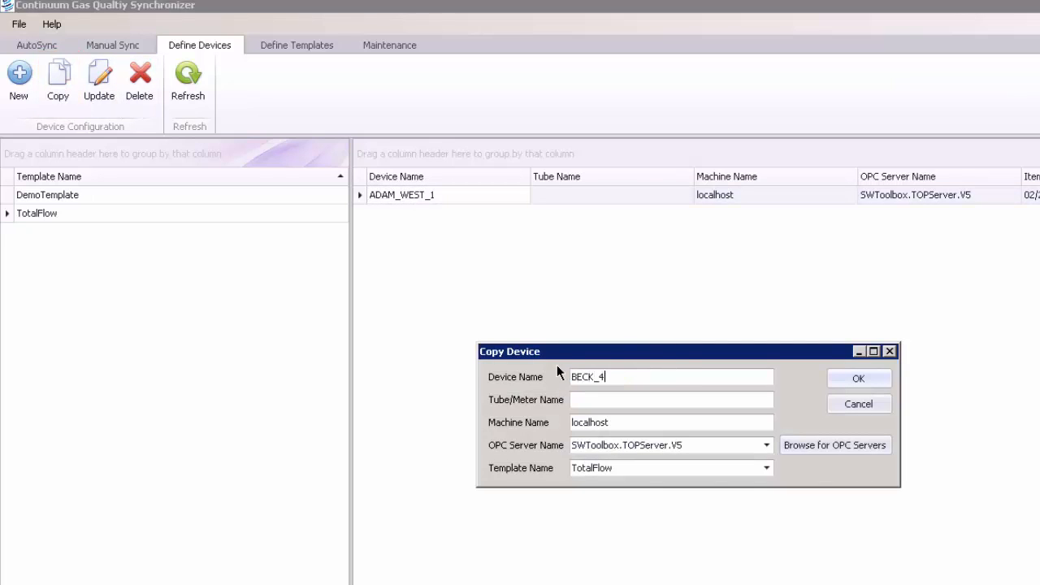
key(Return)
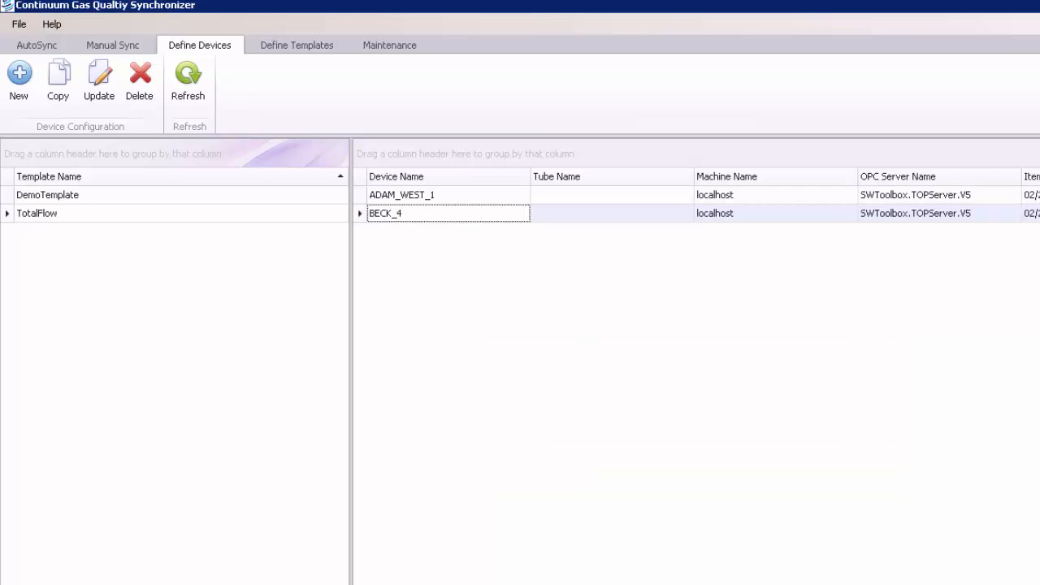